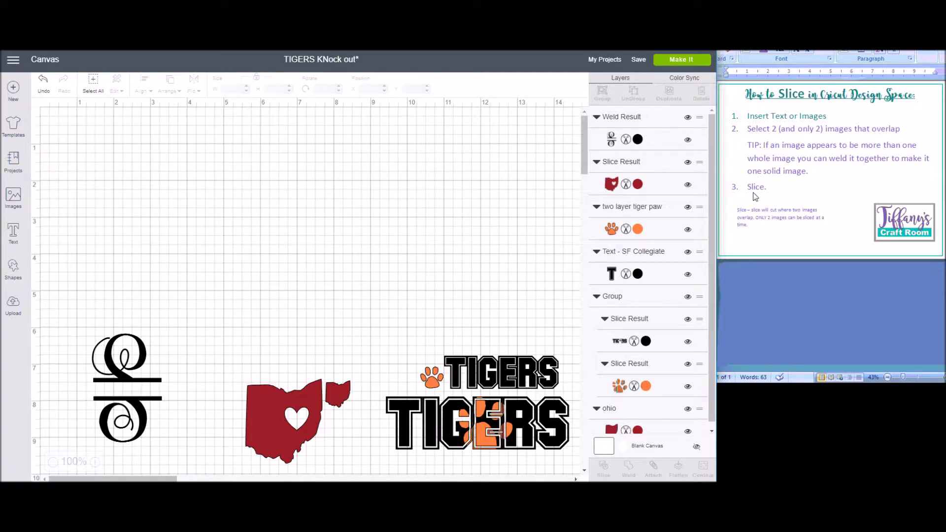
Move the existing split monogram higher up the canvas.
left_click(142, 439)
left_click_drag(141, 439, 139, 414)
left_click(72, 261)
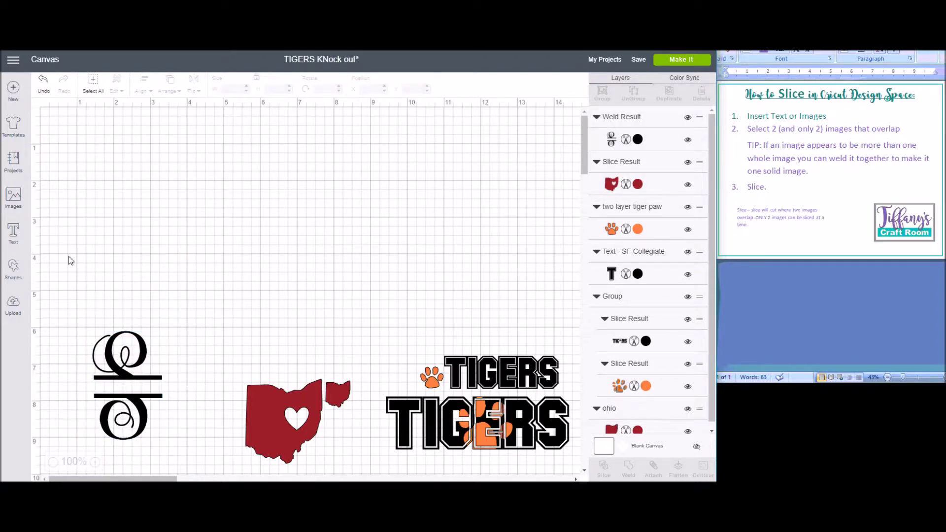
Add a monogram-font S near the top, sized to about 2.404 × 3.98 inches.
left_click(16, 238)
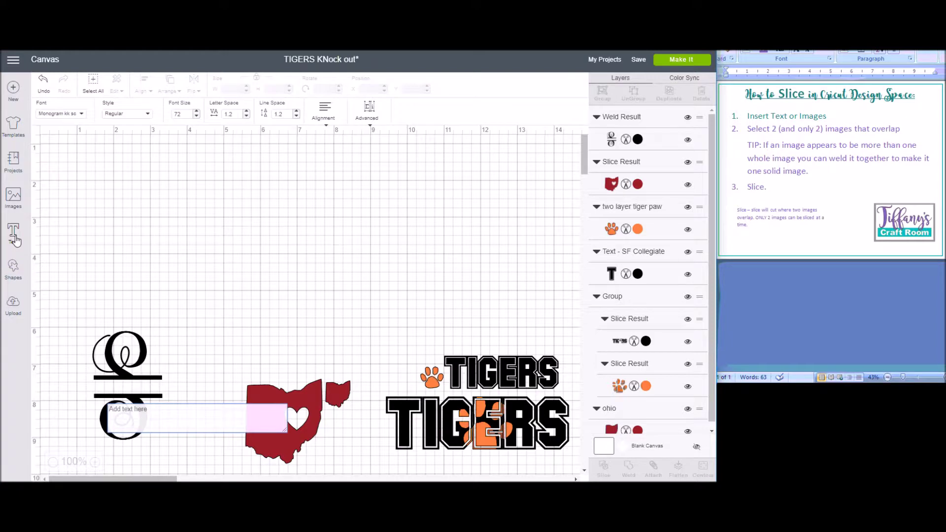
type("S")
left_click_drag(132, 414, 244, 315)
left_click_drag(236, 279, 239, 223)
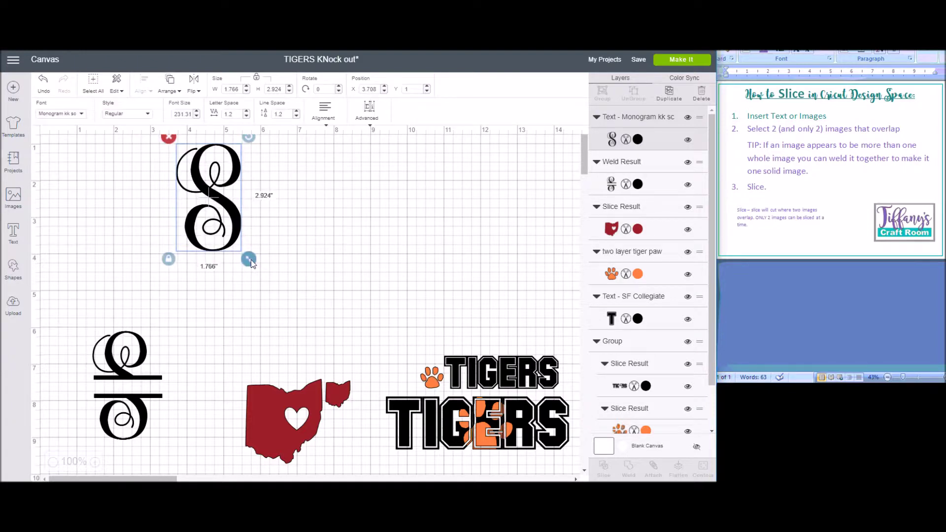
left_click_drag(249, 259, 293, 298)
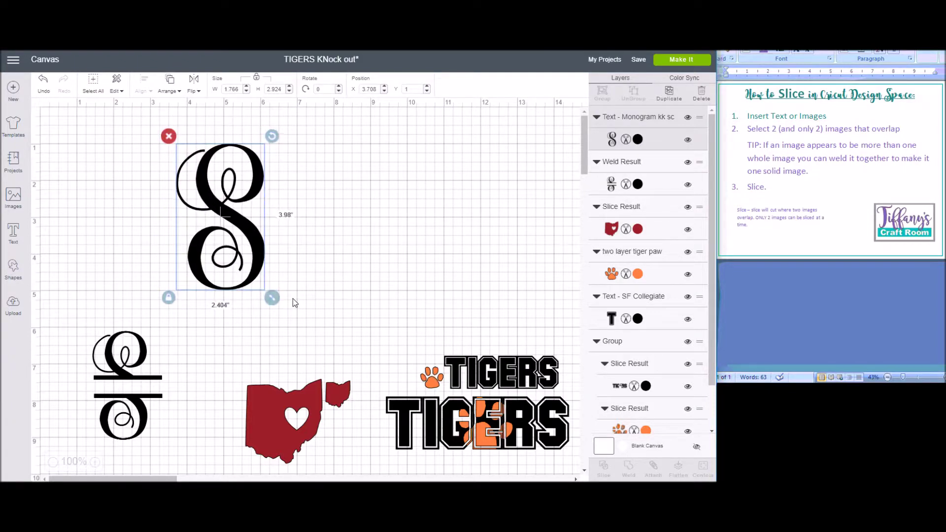
left_click(256, 349)
Add a square and position it over the lower half of the S.
left_click(18, 273)
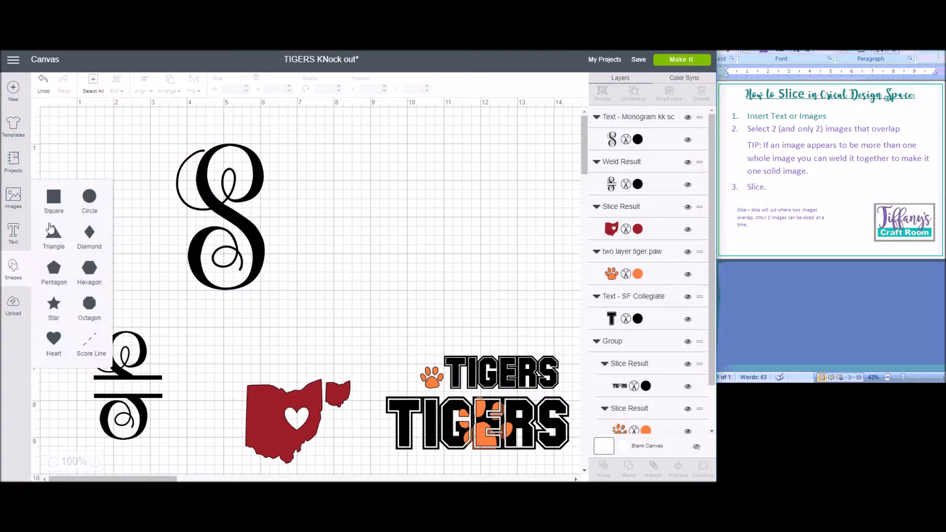
left_click(45, 211)
left_click_drag(171, 217, 418, 235)
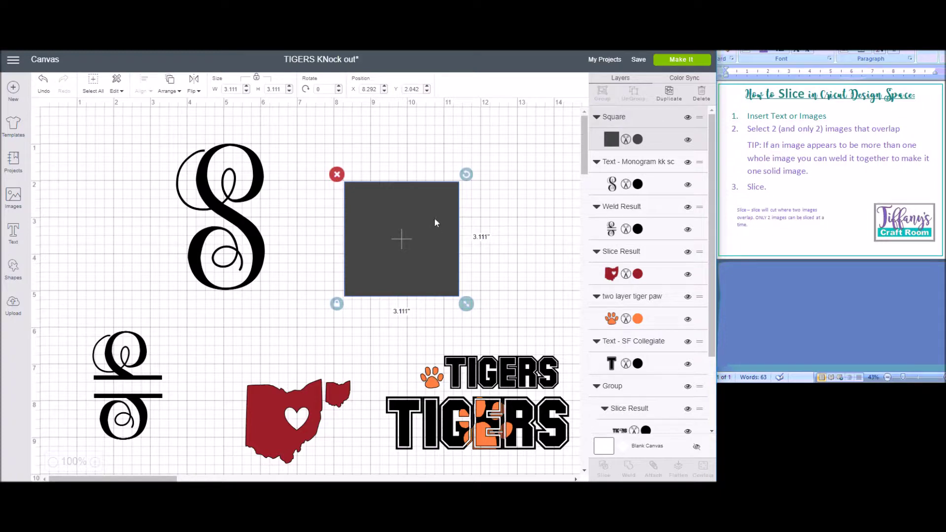
left_click_drag(433, 218, 260, 267)
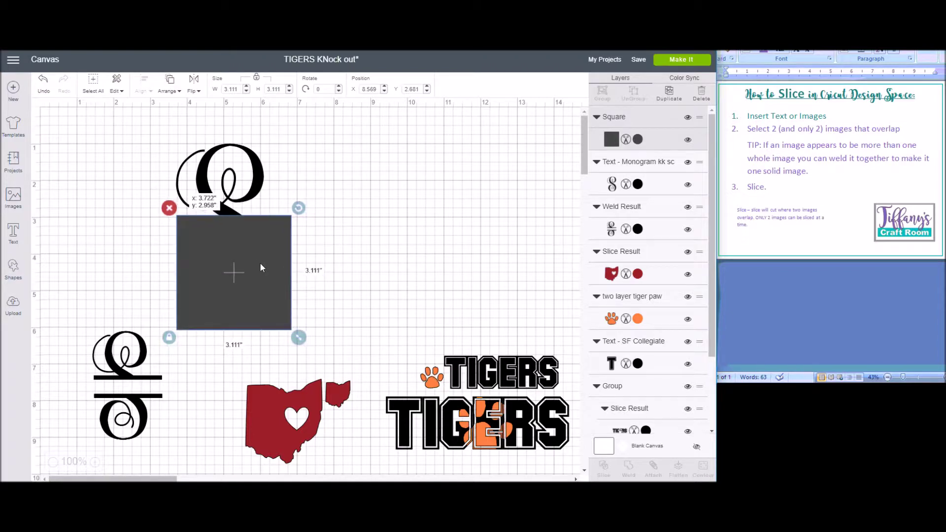
Enlarge the square to 3.625 inches and select it together with the S.
left_click(229, 190)
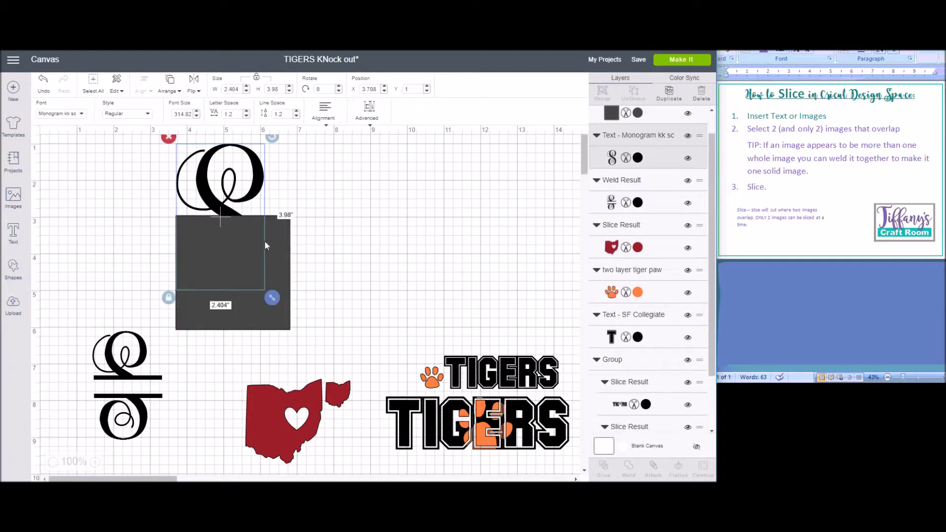
left_click(225, 317)
left_click_drag(225, 317, 219, 316)
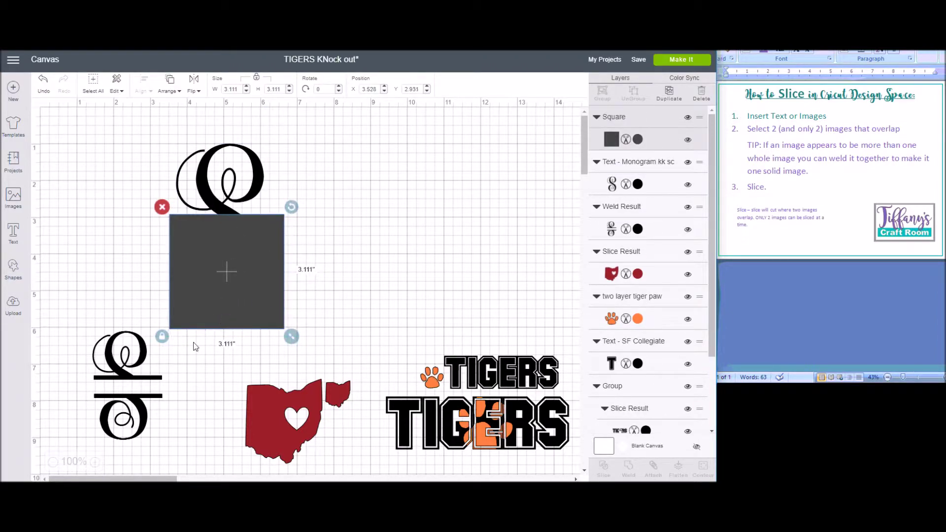
left_click_drag(291, 340, 311, 348)
left_click(237, 179)
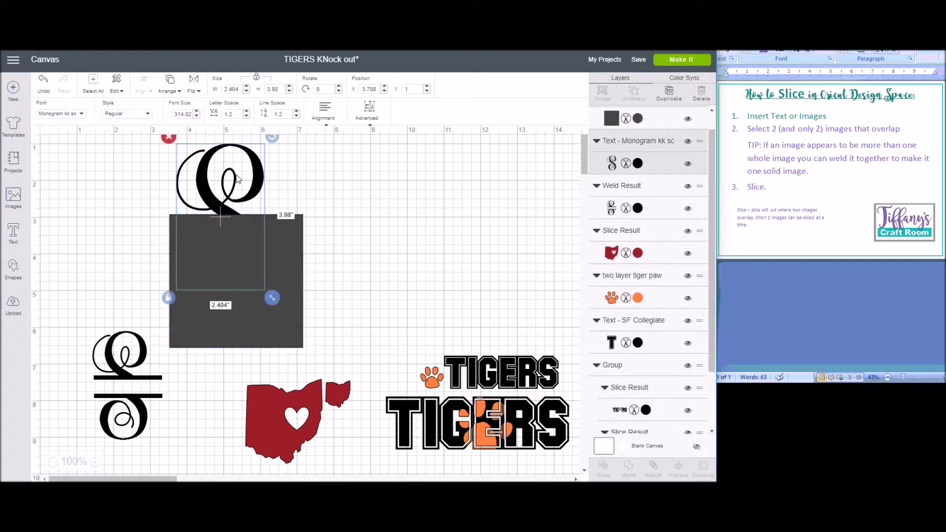
left_click(289, 239, "shift")
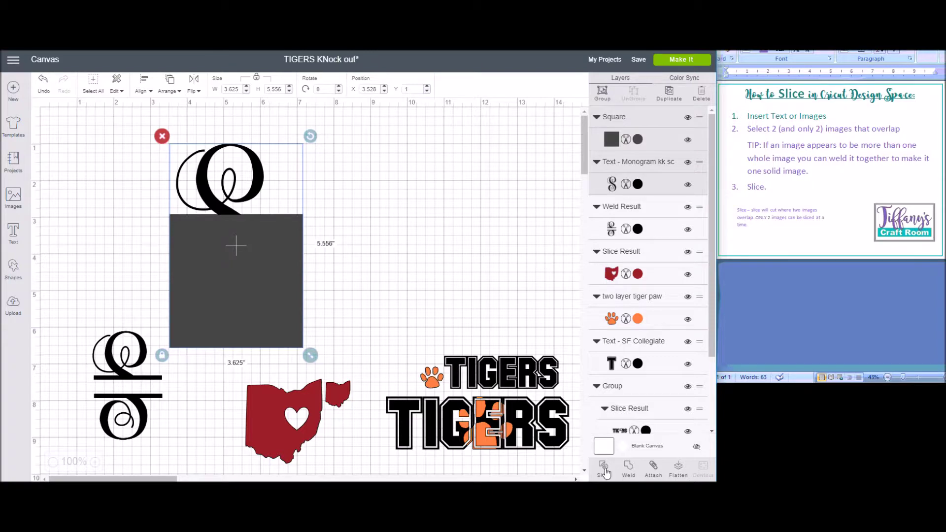
Slice the S with the square and nudge the lower half down to leave a gap.
left_click(604, 467)
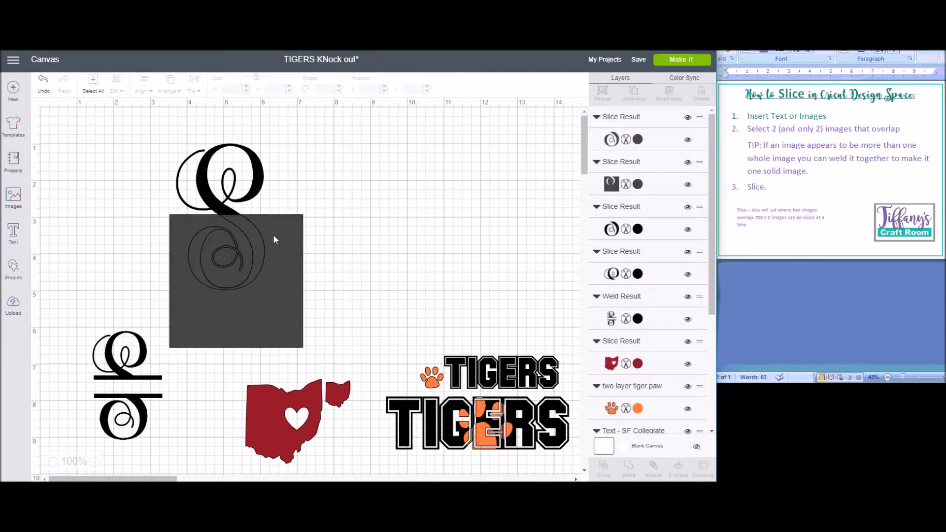
left_click_drag(275, 240, 474, 223)
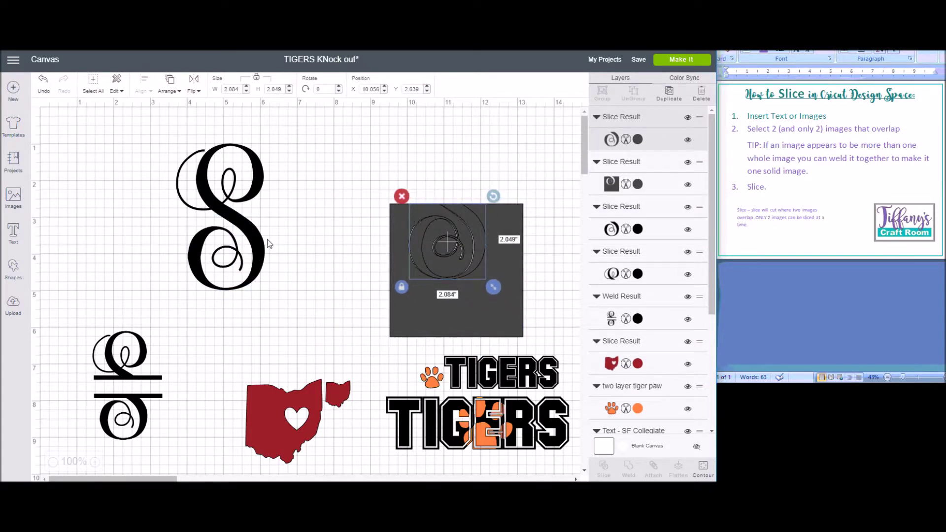
key("ctrl+z")
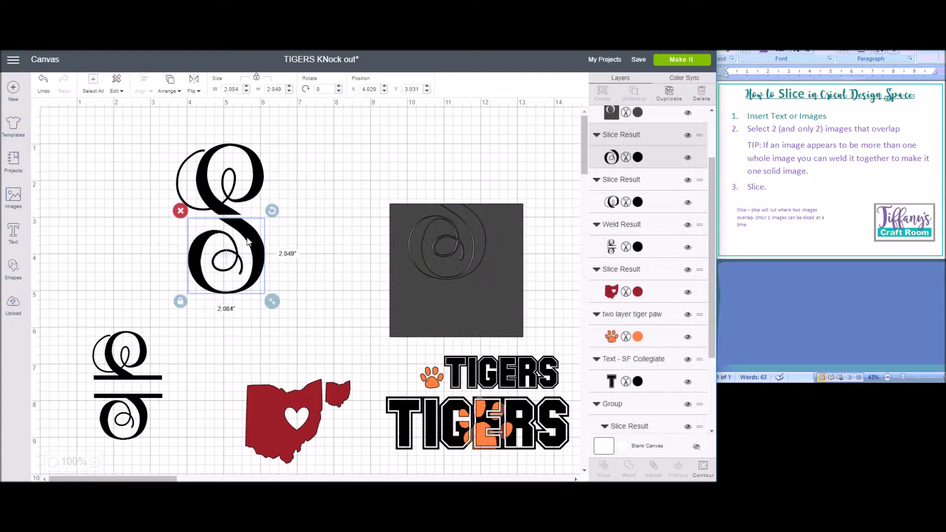
key("Down")
key("Down")
key("Down")
key("Down")
key("Down")
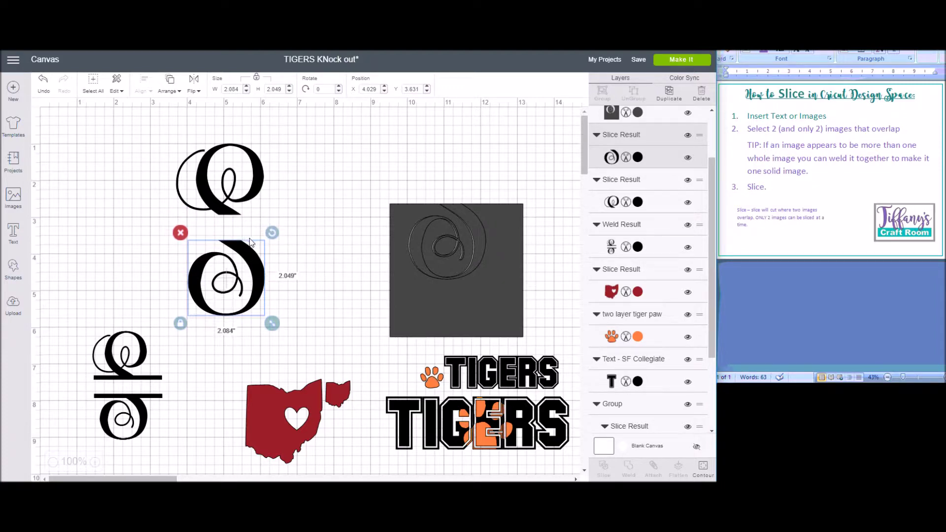
Delete the leftover square piece.
left_click(363, 242)
left_click_drag(376, 175, 539, 312)
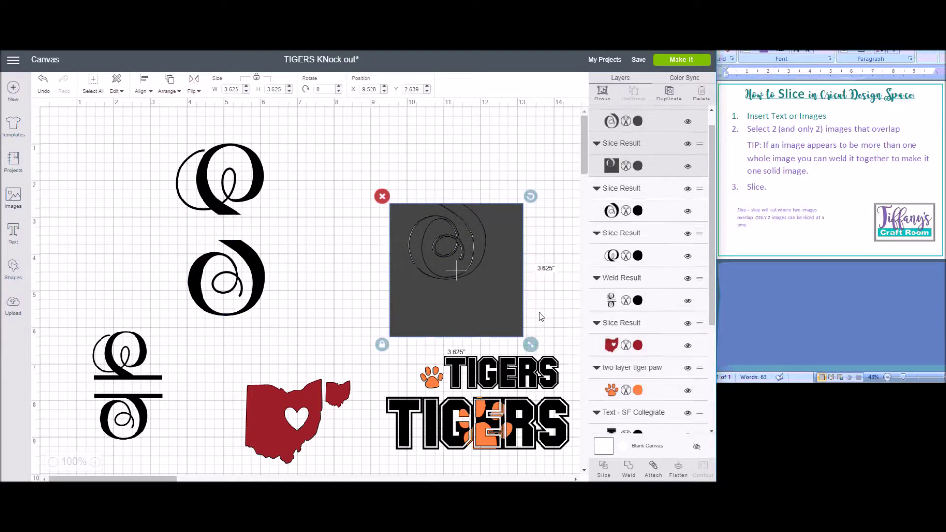
key("Delete")
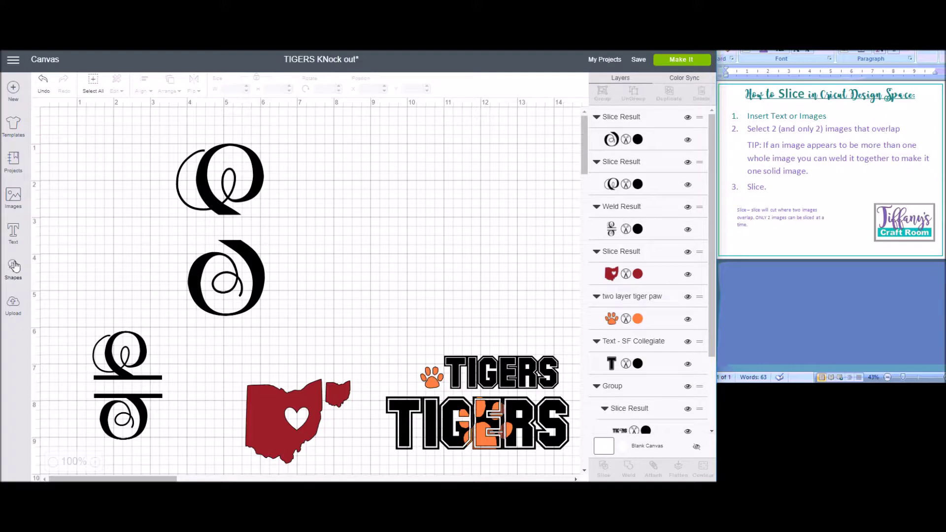
Make a thin 3.569 × 0.153 inch bar from a square and duplicate it below.
left_click(13, 269)
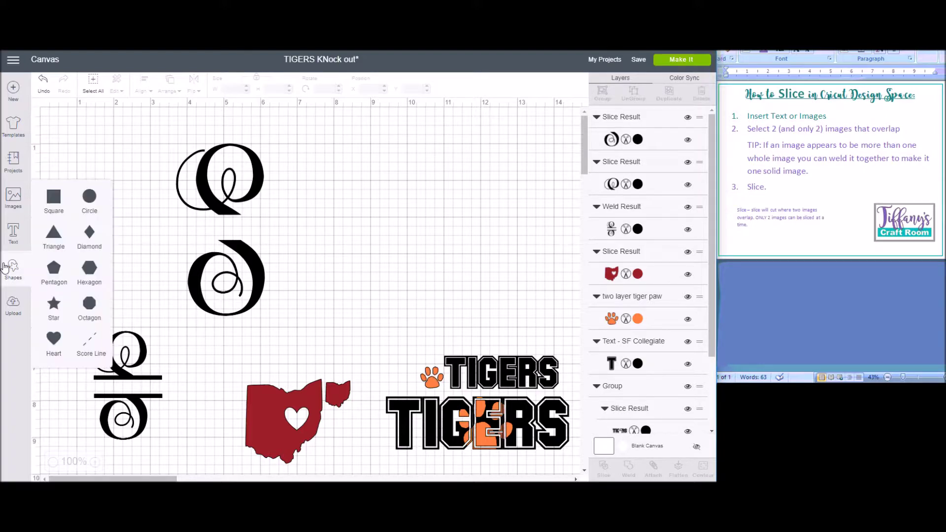
left_click(55, 200)
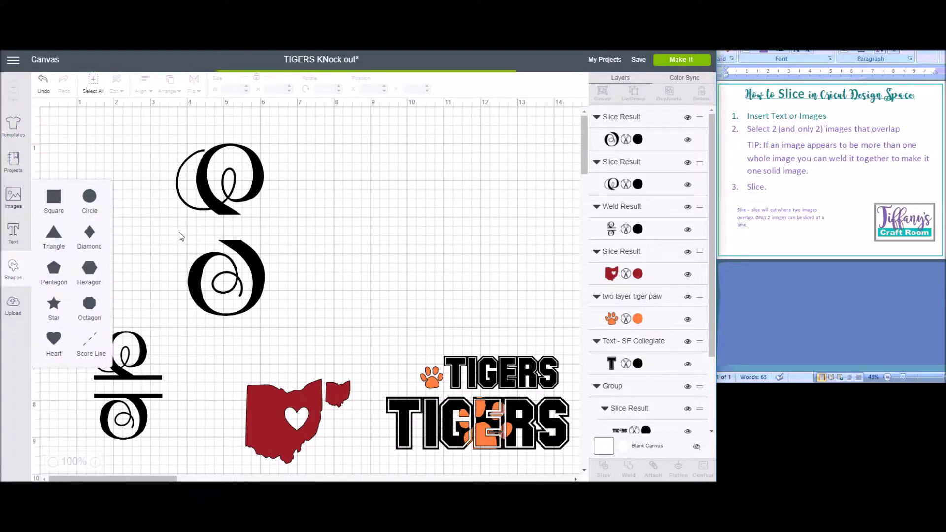
left_click_drag(172, 230, 217, 263)
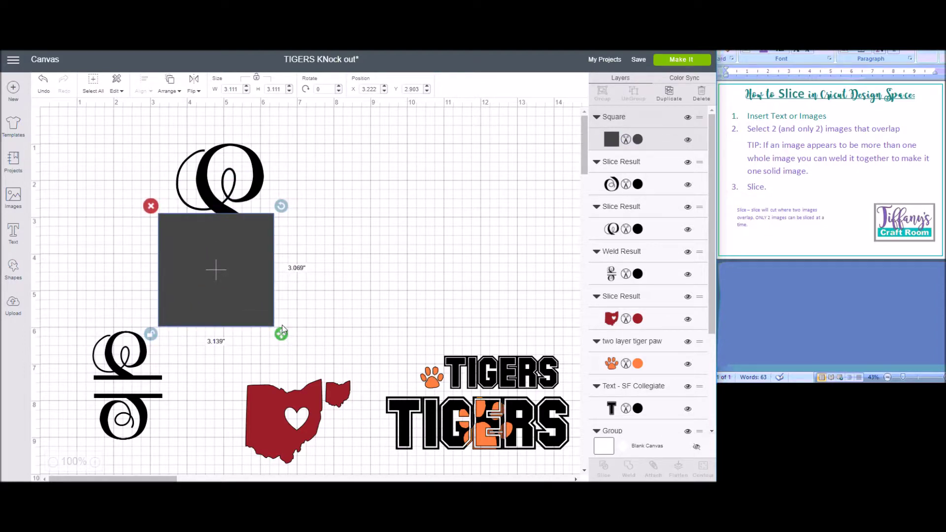
left_click_drag(280, 335, 297, 234)
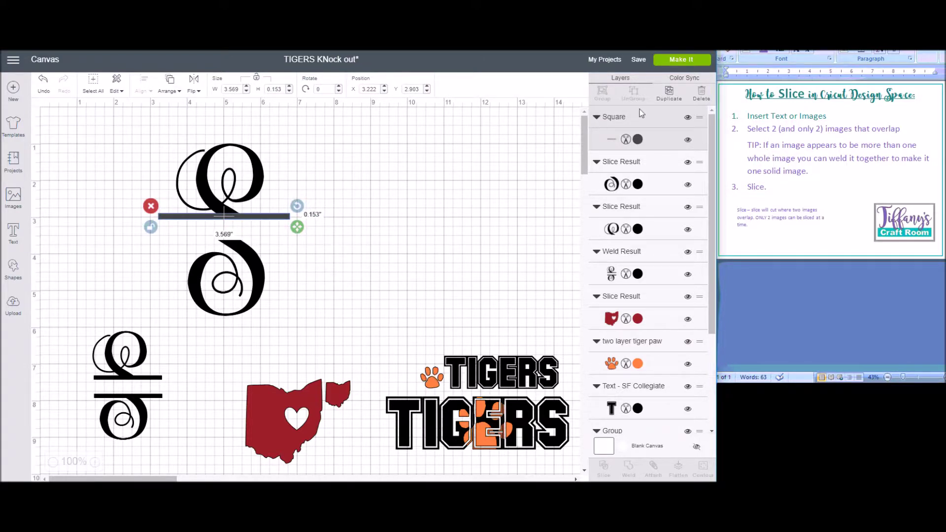
left_click(668, 94)
left_click_drag(274, 238, 256, 242)
left_click(299, 290)
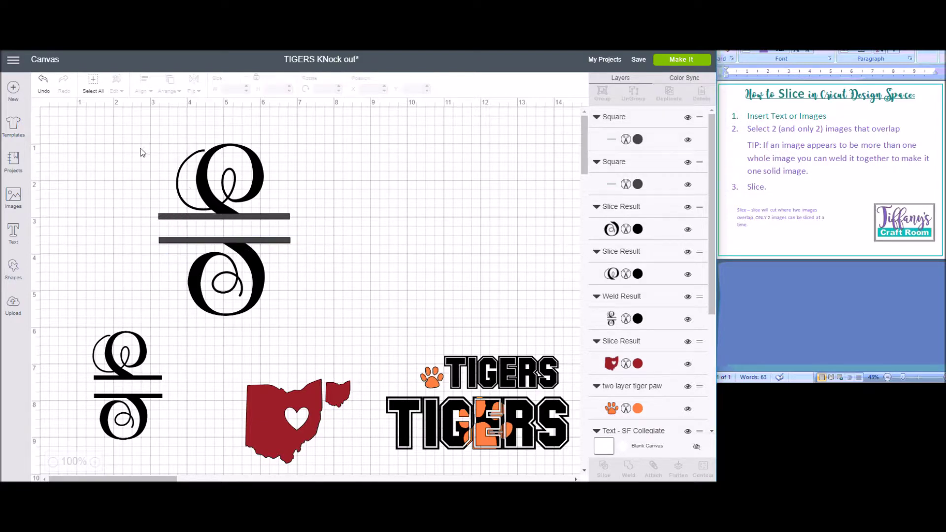
left_click_drag(124, 123, 337, 324)
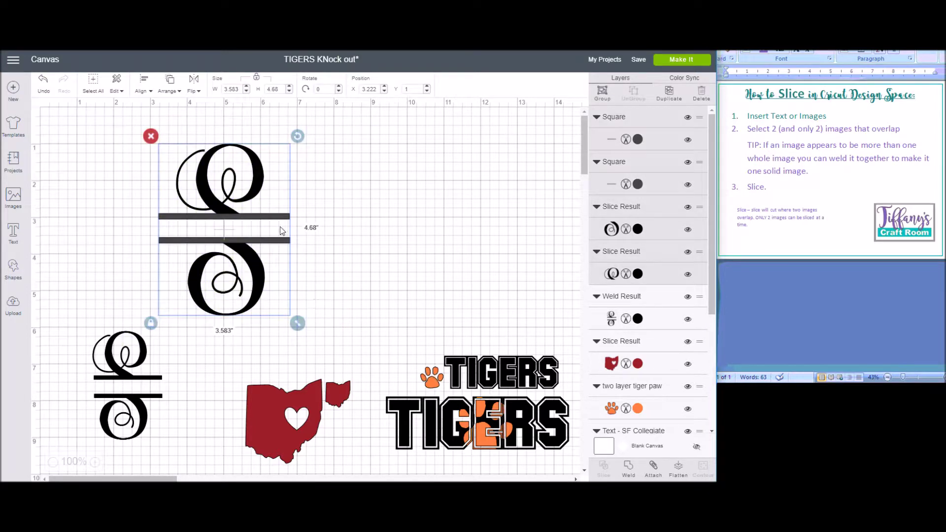
Weld the S halves and bars, then shrink the result to 2.041 × 2.666 inches.
left_click(629, 469)
left_click(259, 279)
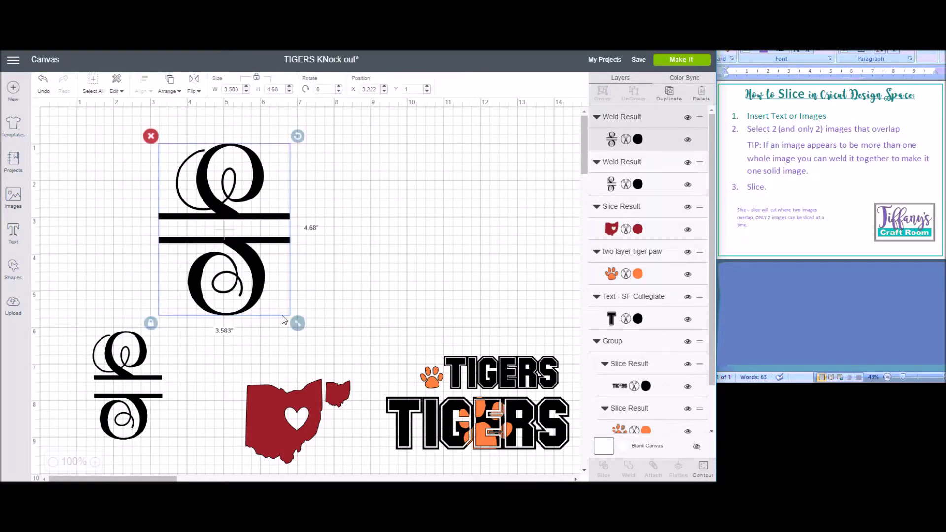
left_click_drag(295, 321, 109, 358)
Move the small Ohio shape up the canvas and enlarge it.
left_click(215, 327)
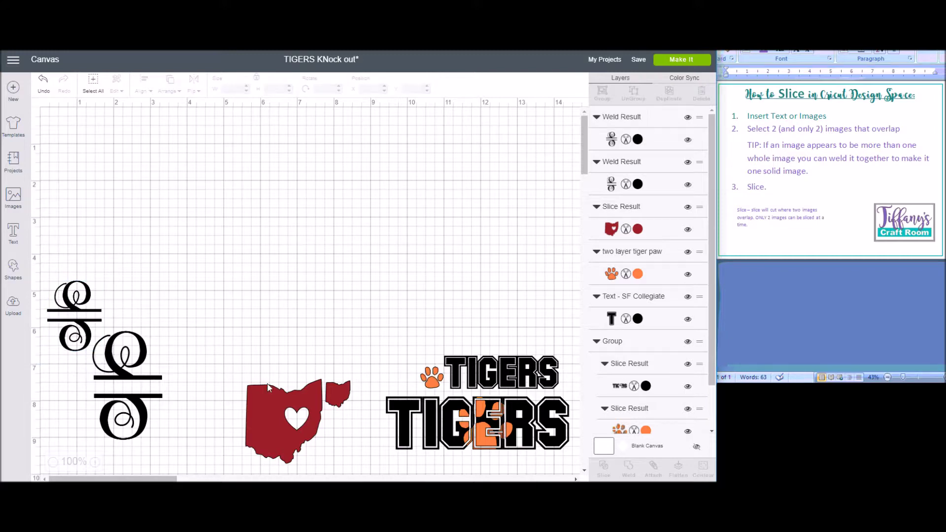
left_click_drag(338, 398, 288, 257)
left_click_drag(288, 257, 366, 299)
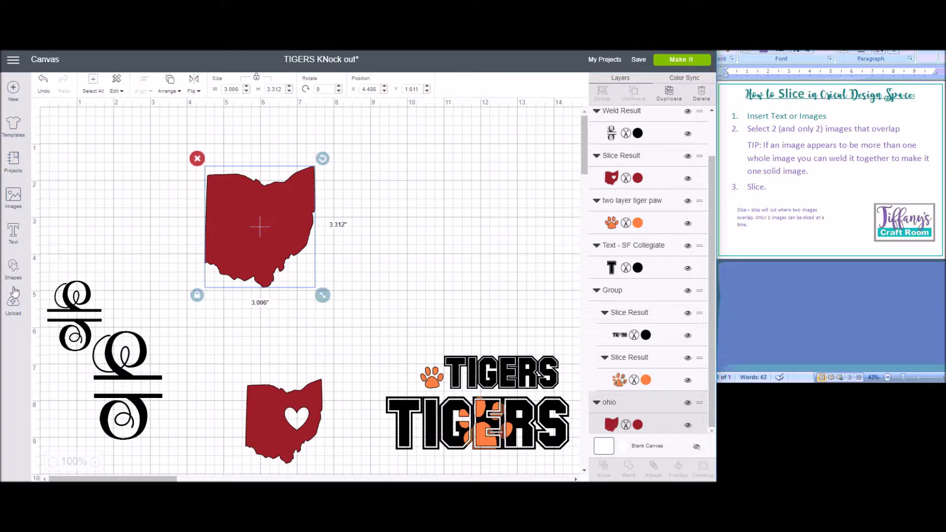
Slice a one-inch heart out of the Ohio shape and pull the heart pieces aside.
left_click(13, 269)
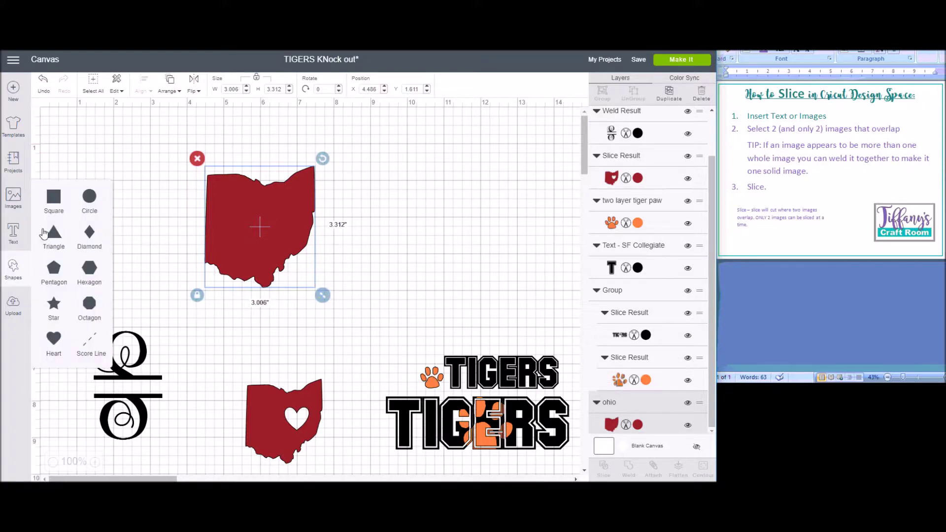
left_click(54, 338)
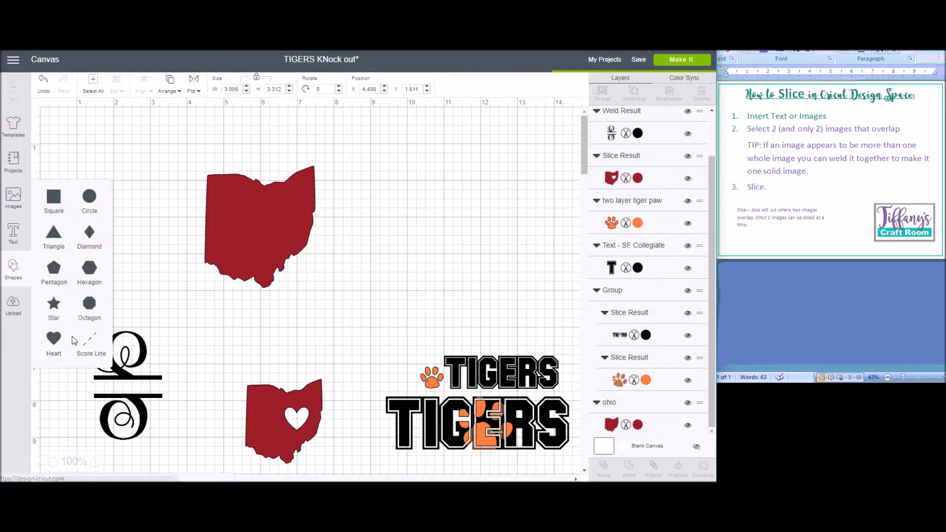
left_click_drag(177, 262, 303, 254)
left_click_drag(386, 312, 285, 236)
left_click(362, 300)
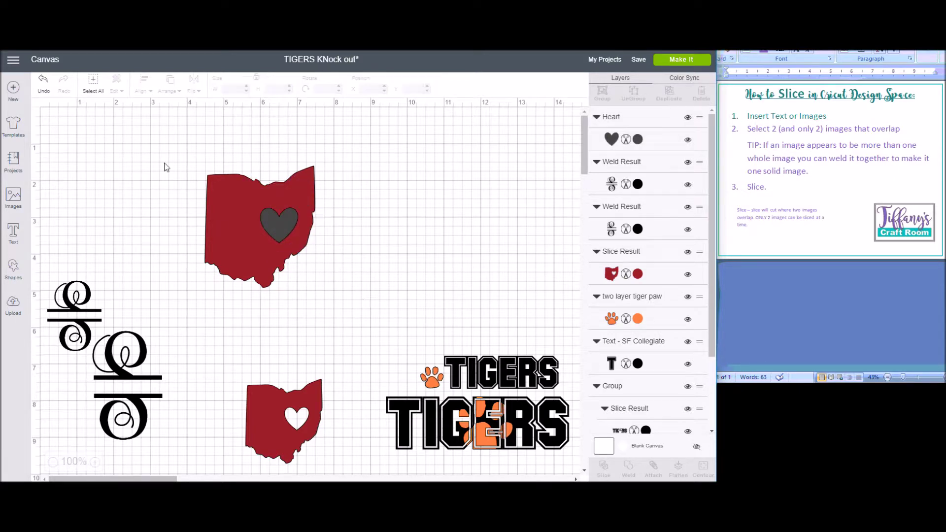
left_click_drag(168, 143, 375, 302)
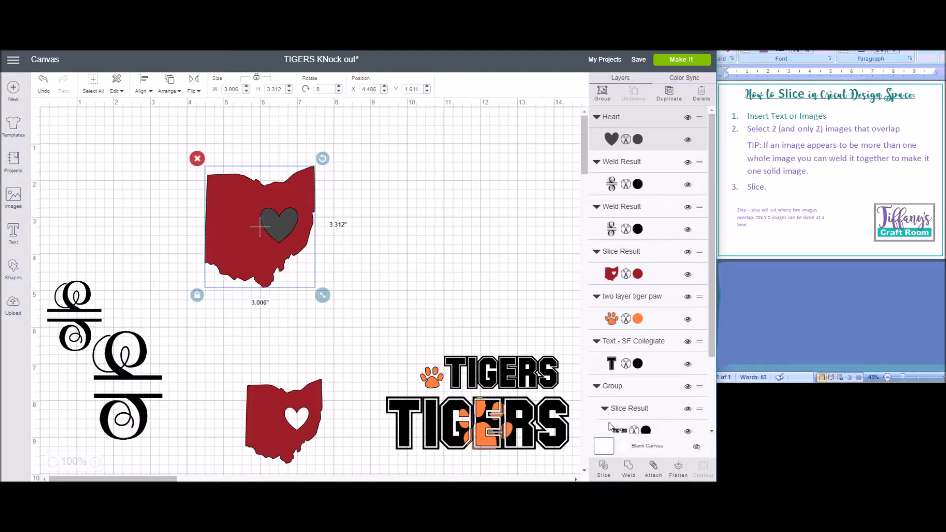
left_click(605, 472)
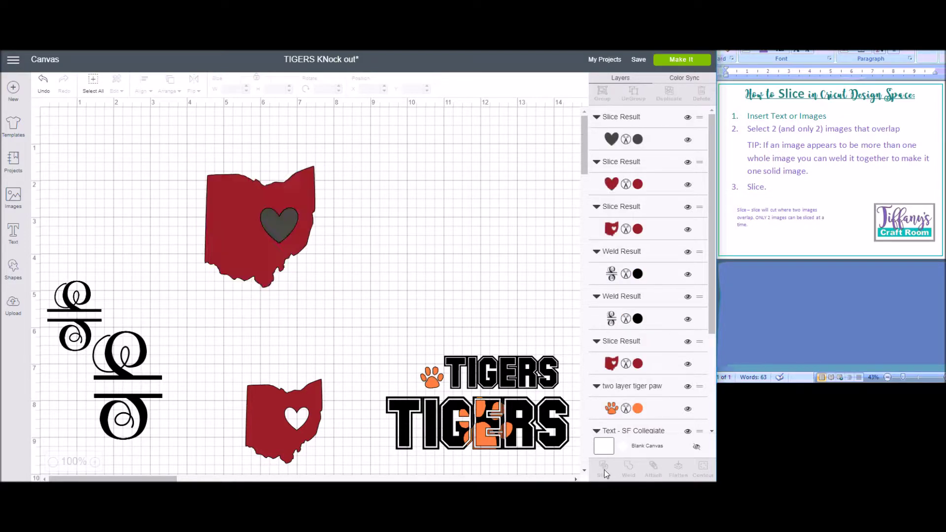
left_click_drag(282, 225, 356, 231)
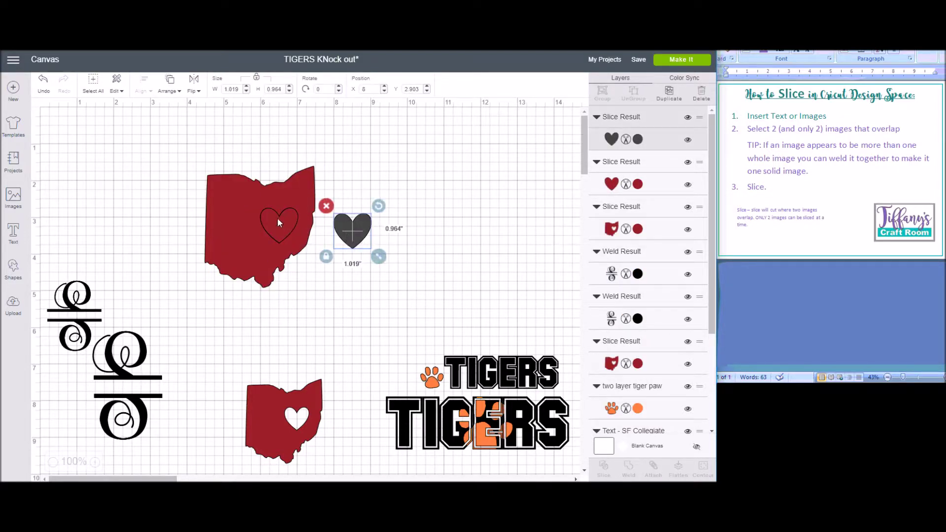
left_click_drag(277, 218, 367, 273)
Shrink the cutout Ohio to about 1.6 inches, move it beside the other, delete leftover hearts.
left_click(421, 239)
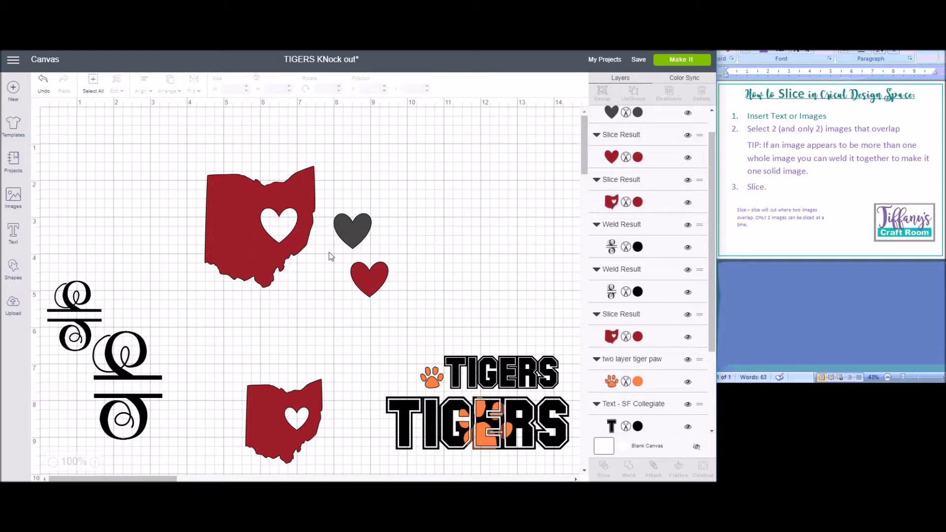
left_click(235, 214)
left_click_drag(318, 289, 271, 238)
left_click_drag(228, 213, 227, 373)
left_click(336, 342)
left_click_drag(316, 195, 422, 309)
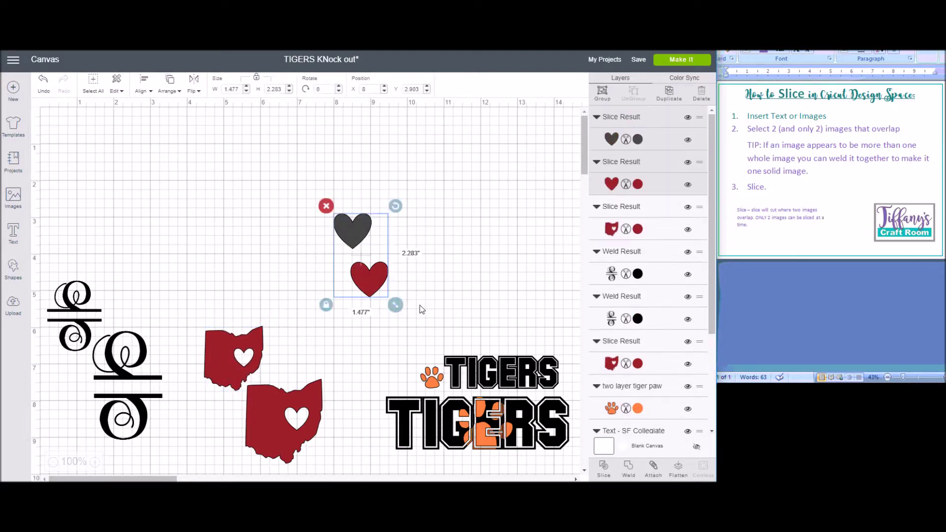
key("Delete")
Move the TIGERS text to the top and enlarge it to 8.29 inches wide.
left_click(527, 377)
left_click_drag(528, 377, 239, 164)
left_click_drag(298, 172, 488, 226)
left_click_drag(385, 199, 402, 228)
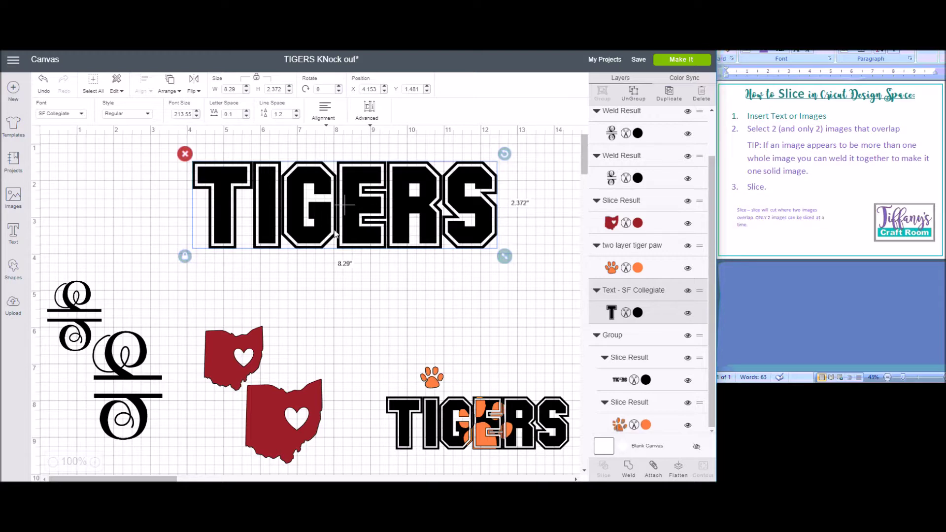
Place the orange tiger paw over the G and E, keeping letter spacing at 0.1.
left_click_drag(431, 378, 340, 248)
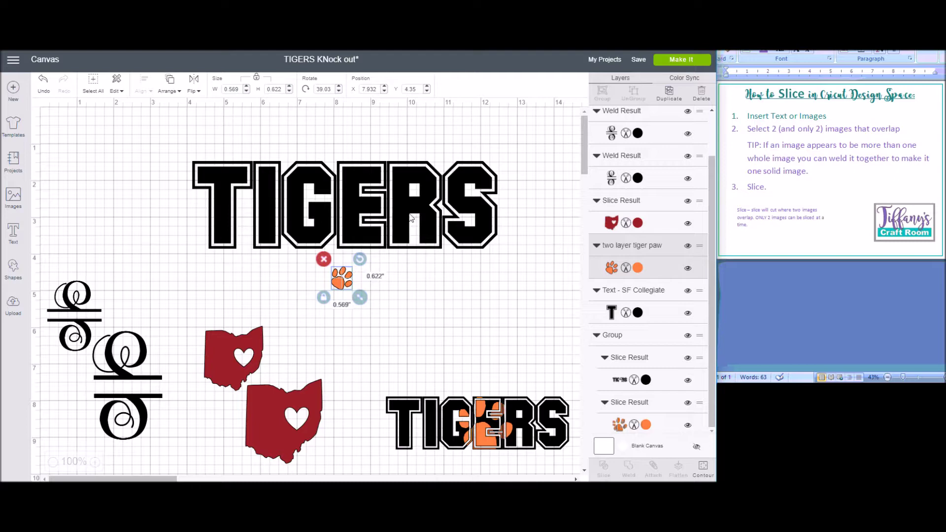
left_click(306, 217)
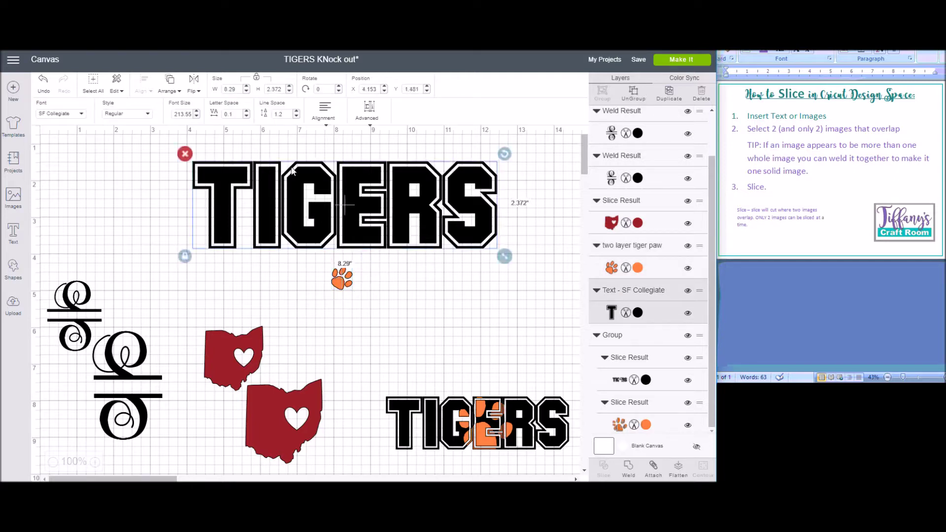
left_click(246, 117)
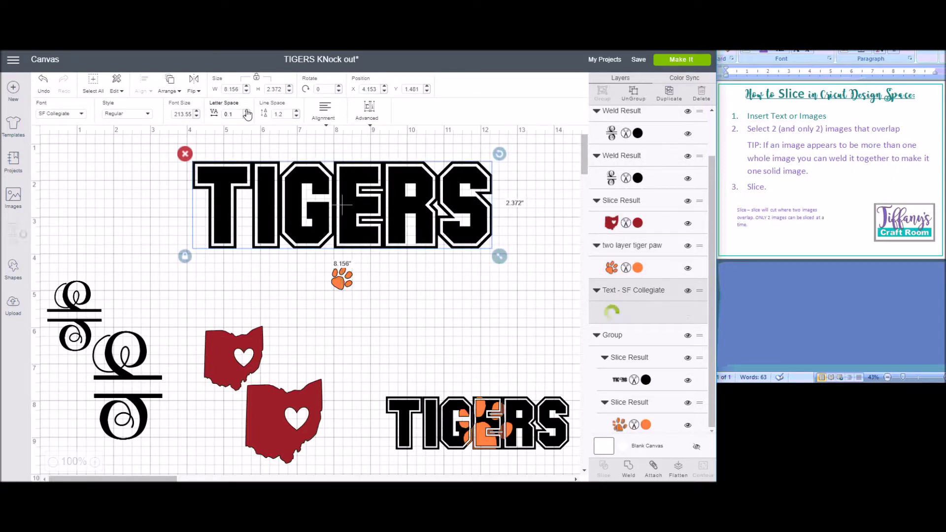
left_click(246, 111)
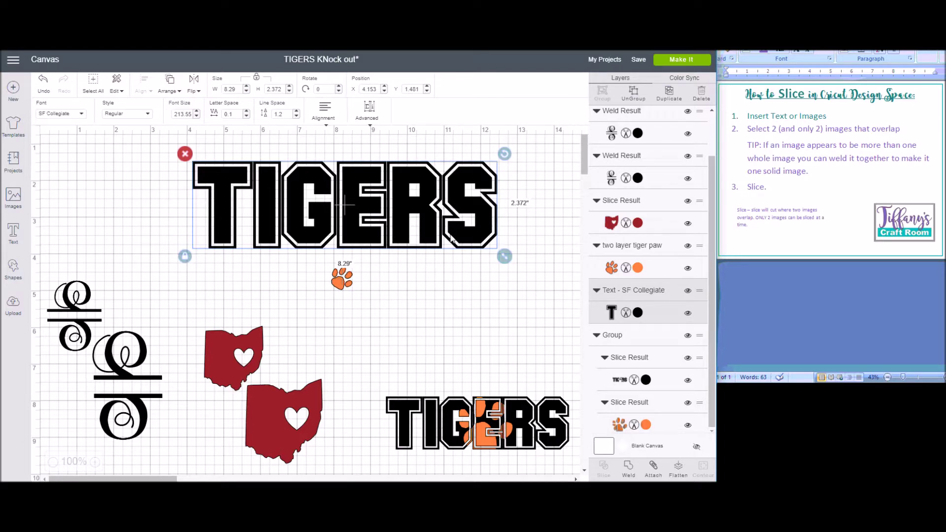
left_click(343, 284)
left_click_drag(341, 285, 423, 261)
Enlarge the paw to about 2.25 inches over the G and E, then slice it from TIGERS.
left_click_drag(365, 243, 353, 212)
left_click(363, 281)
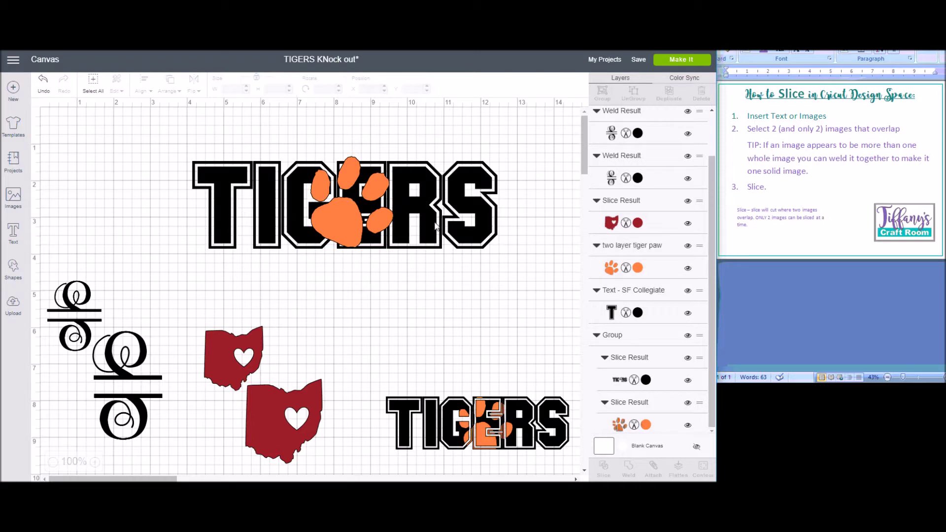
left_click(341, 217)
left_click_drag(341, 217, 339, 216)
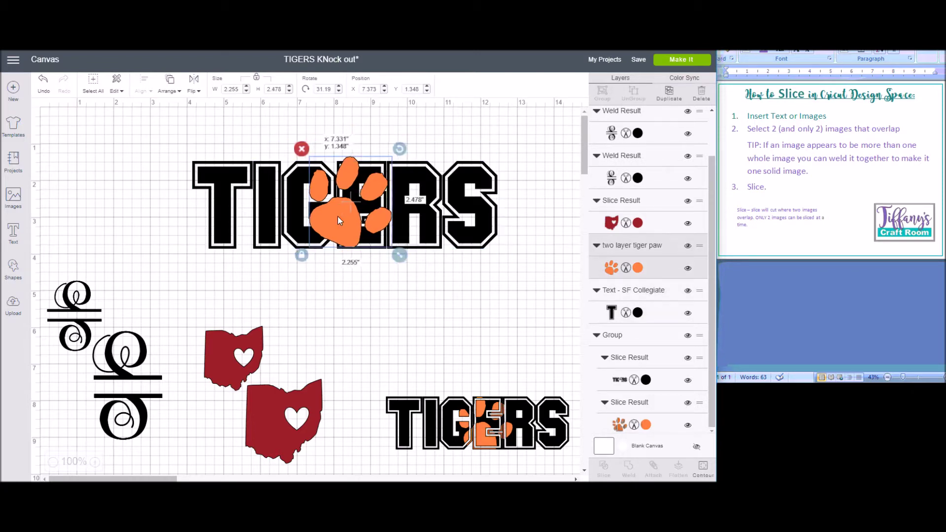
left_click(354, 281)
left_click_drag(174, 146, 541, 289)
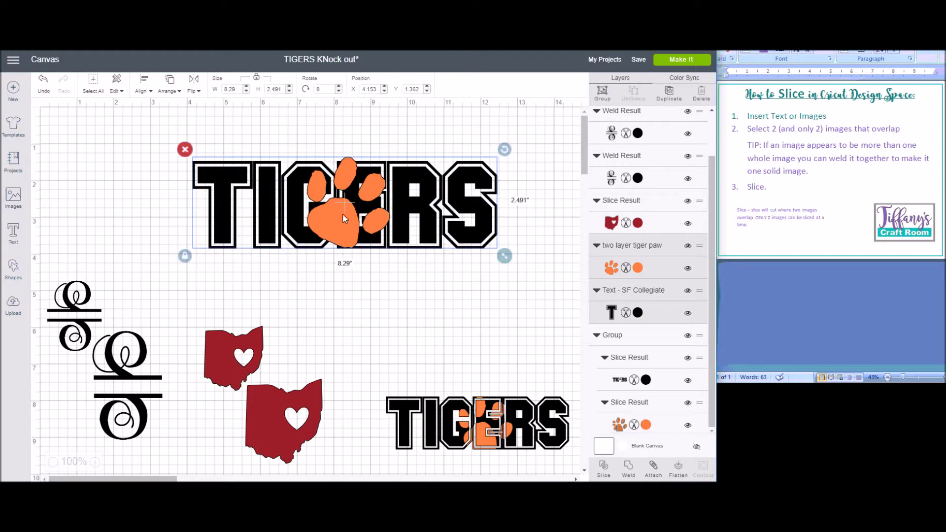
left_click(608, 471)
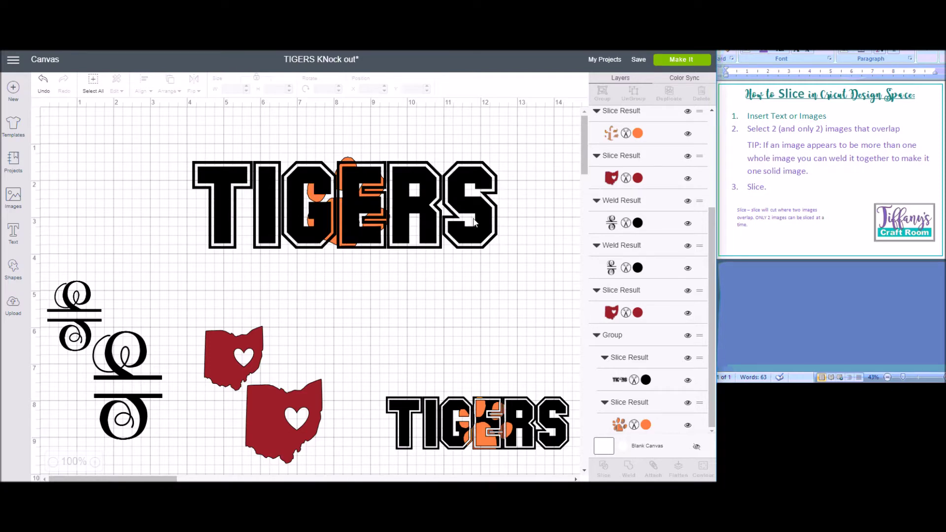
Pull the black paw piece and orange line pieces out below the TIGERS text.
left_click(474, 223)
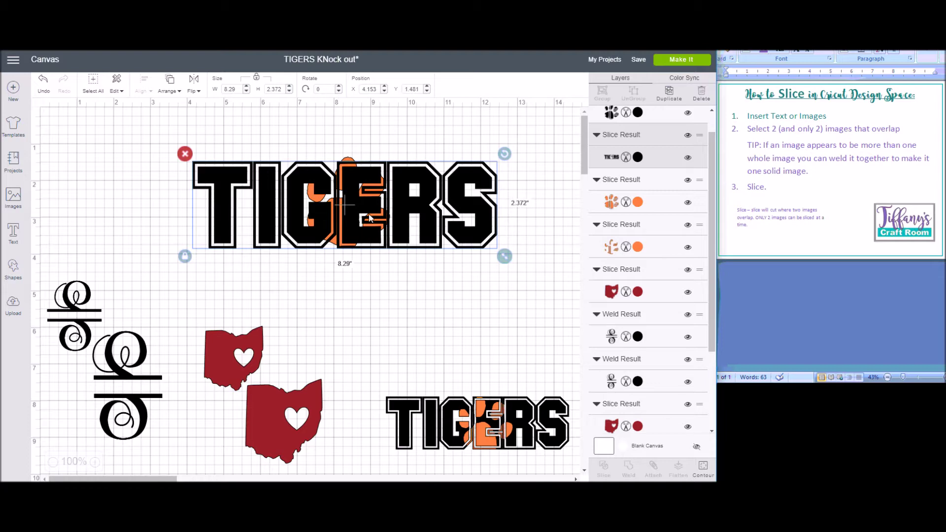
left_click(346, 218)
left_click_drag(346, 218, 350, 339)
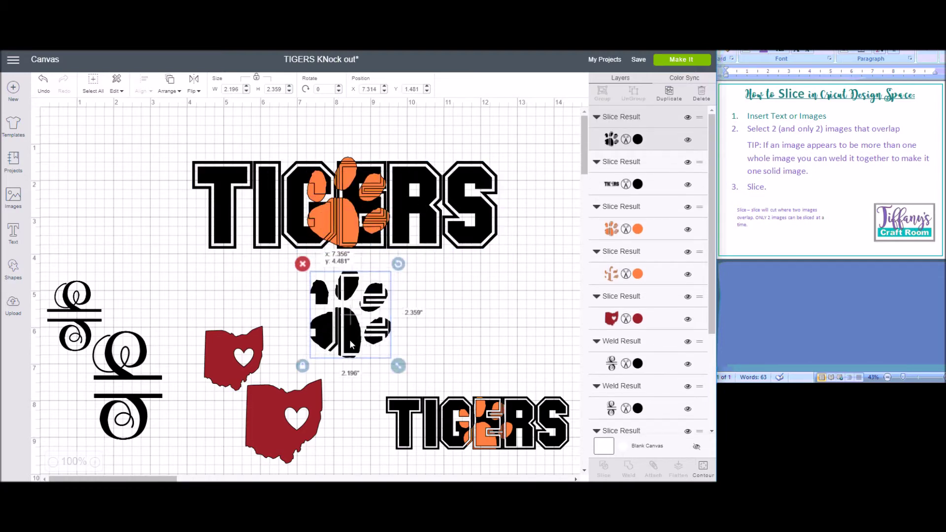
left_click(344, 210)
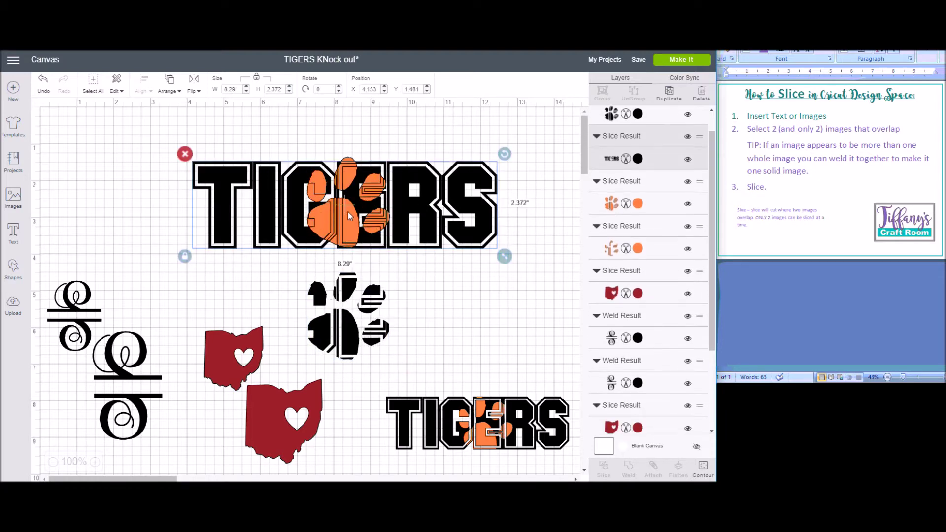
left_click(351, 162)
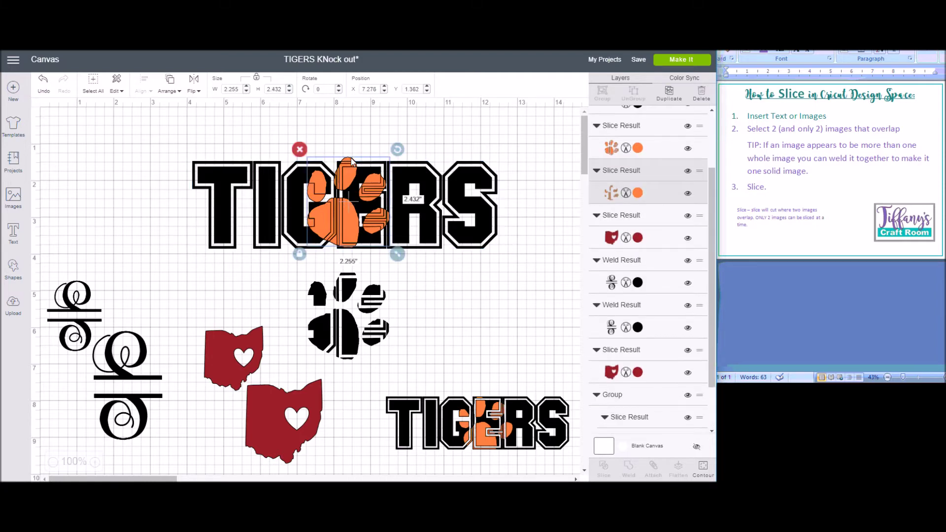
left_click_drag(352, 162, 444, 280)
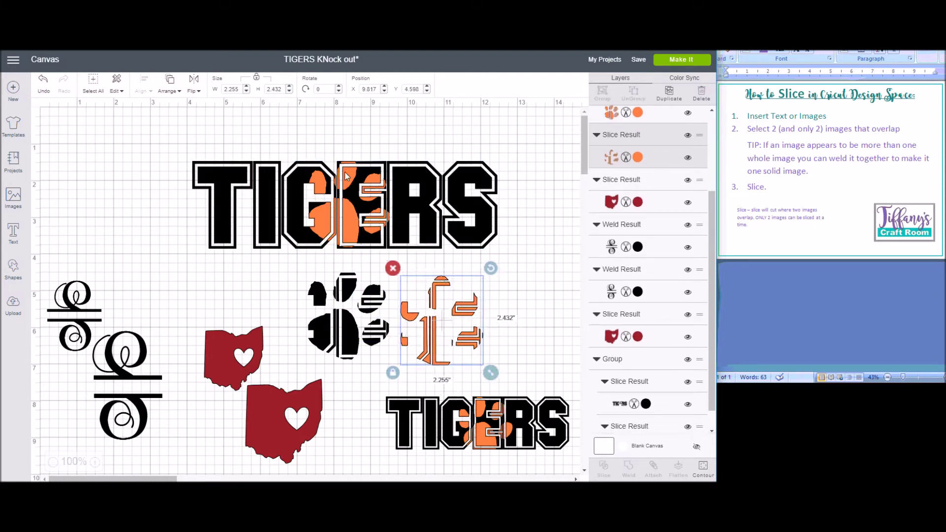
Keep the orange paw slice inside TIGERS and delete the leftover orange line pieces.
left_click(341, 209)
left_click(338, 217)
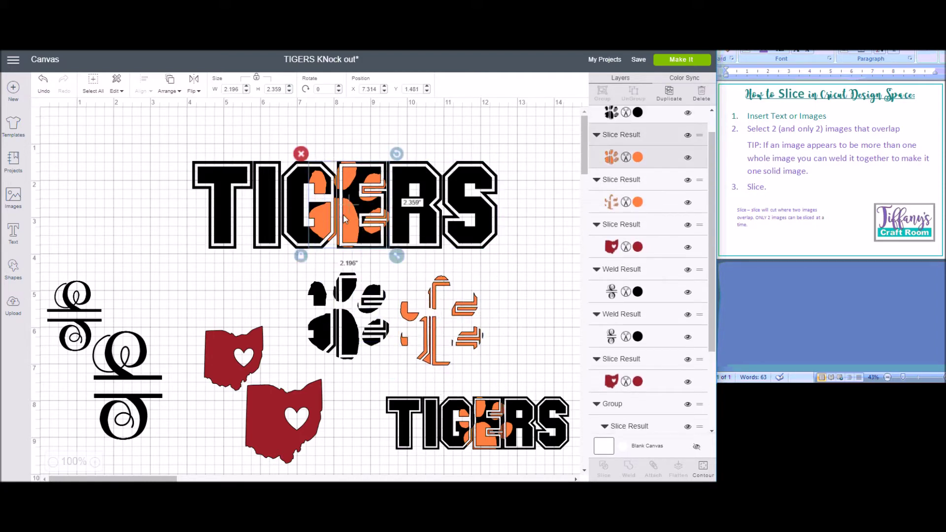
left_click_drag(343, 219, 520, 340)
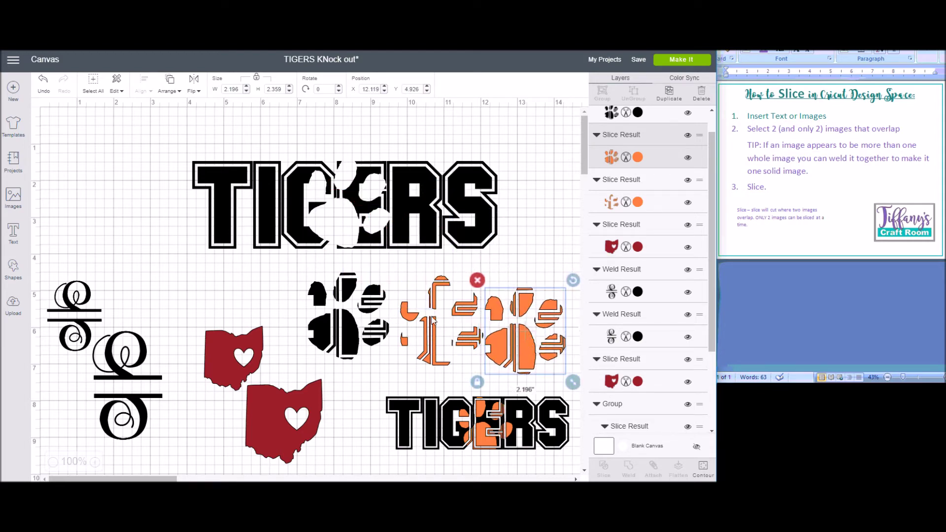
left_click_drag(525, 345, 348, 214)
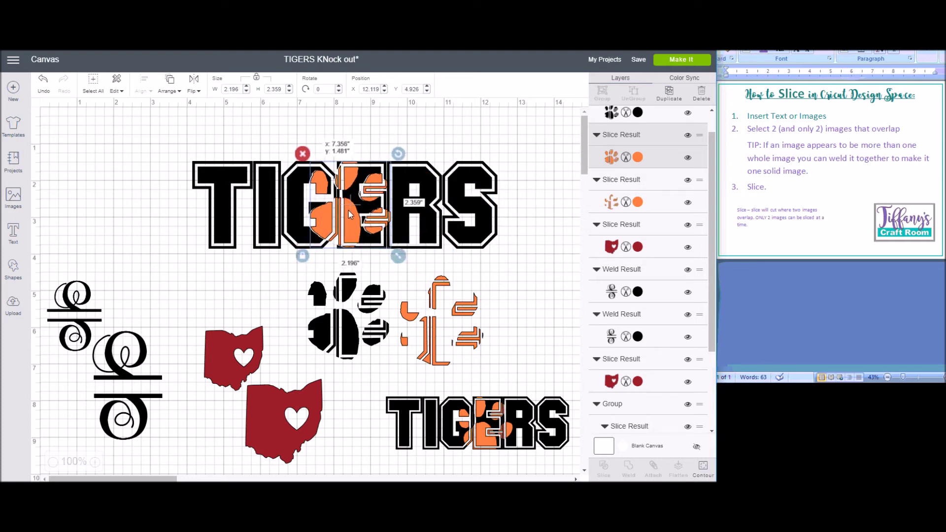
left_click(421, 338)
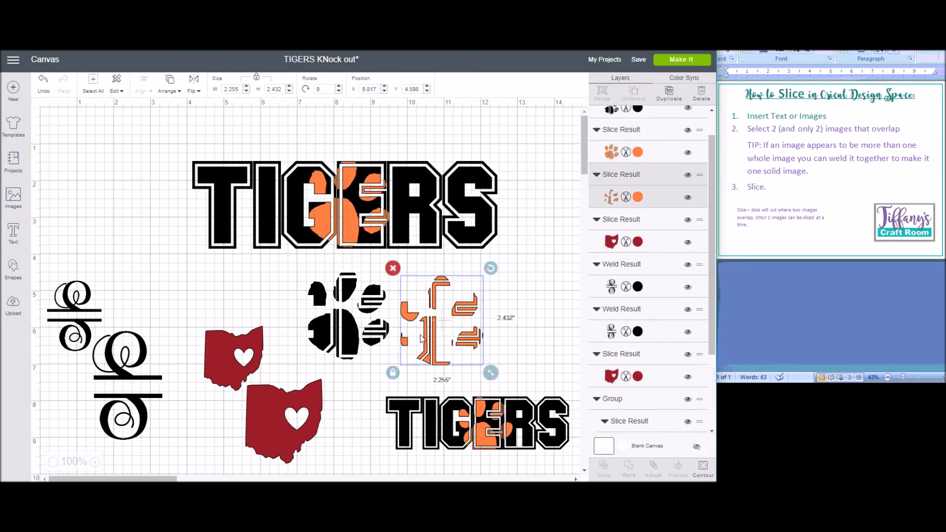
key("Delete")
key("Delete")
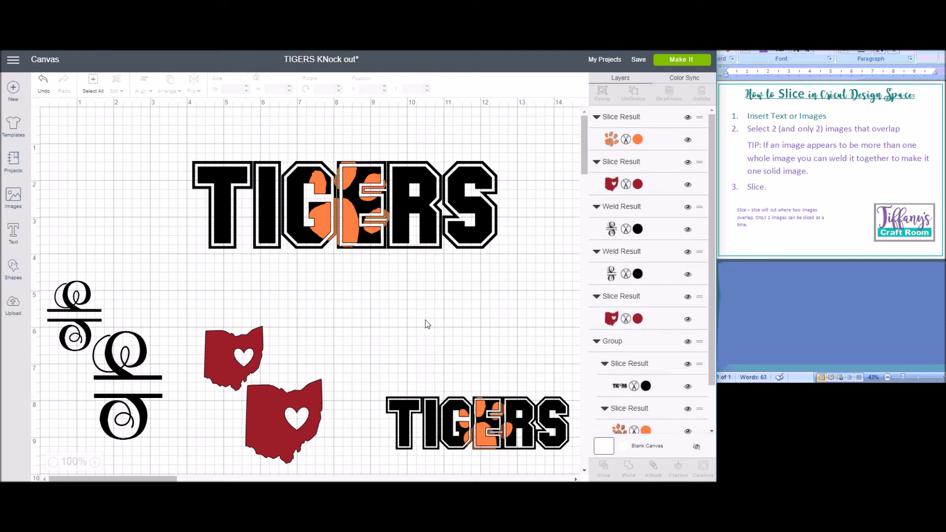
Marquee-select the full 8.29 × 2.372 inch TIGERS knockout design with its paw.
left_click_drag(172, 135, 510, 264)
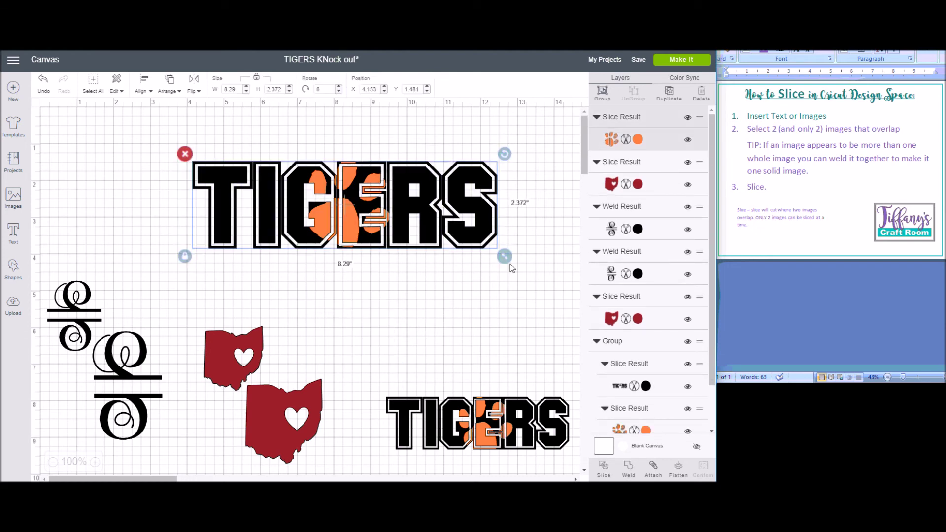